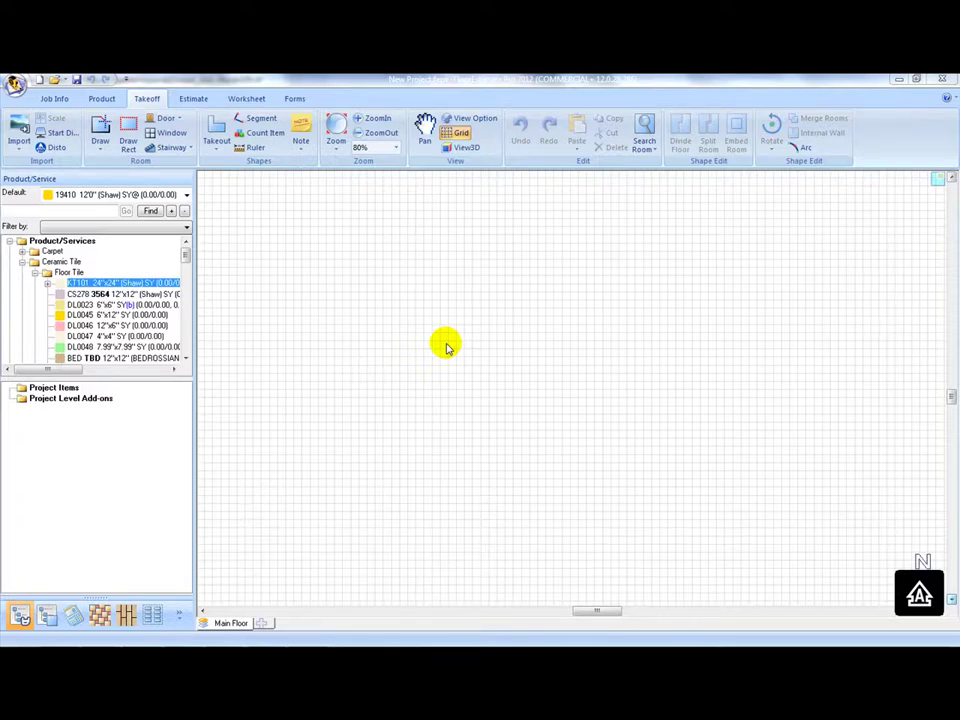
Step: Open the Product/Services Database at Carpet > Indoor/Regular W2W and start a new SKU/style item
{"action": "left_click", "coordinate": [15, 88]}
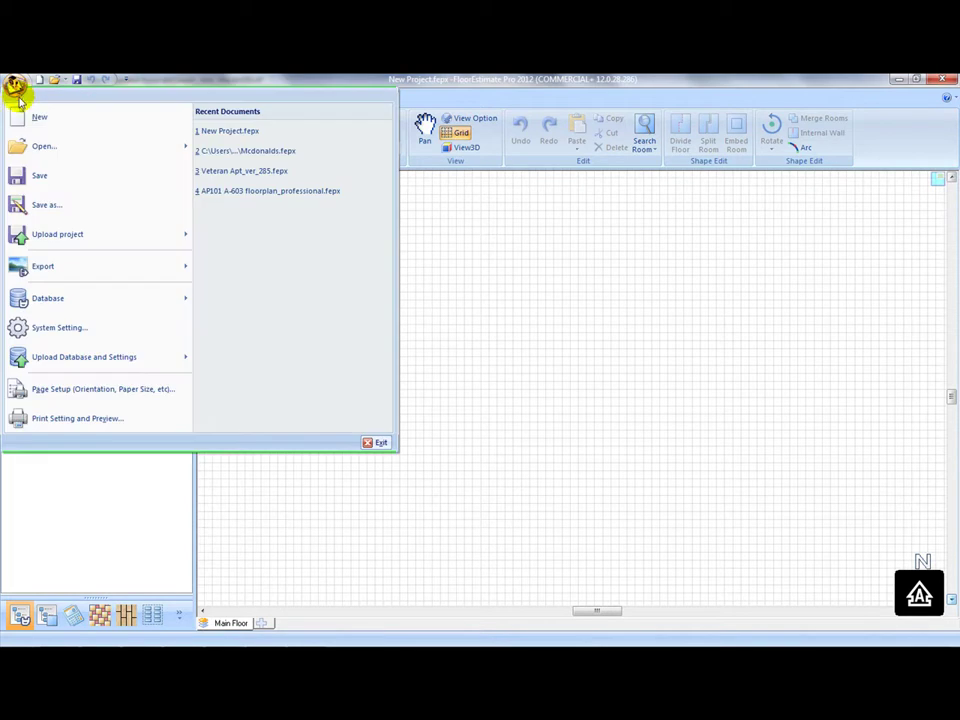
{"action": "mouse_move", "coordinate": [70, 300]}
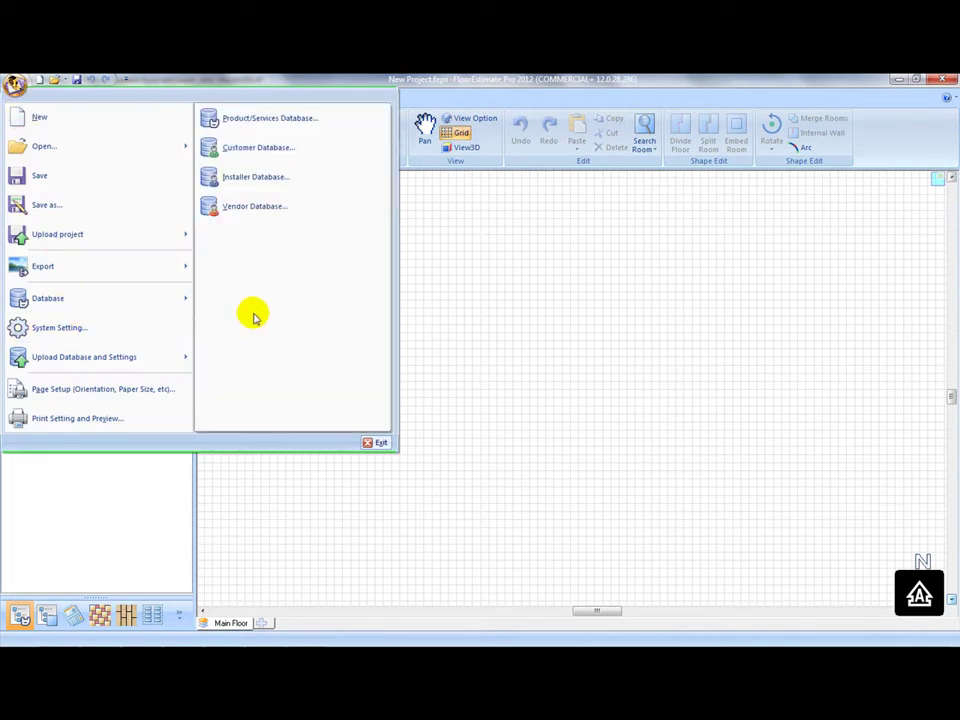
{"action": "left_click", "coordinate": [251, 118]}
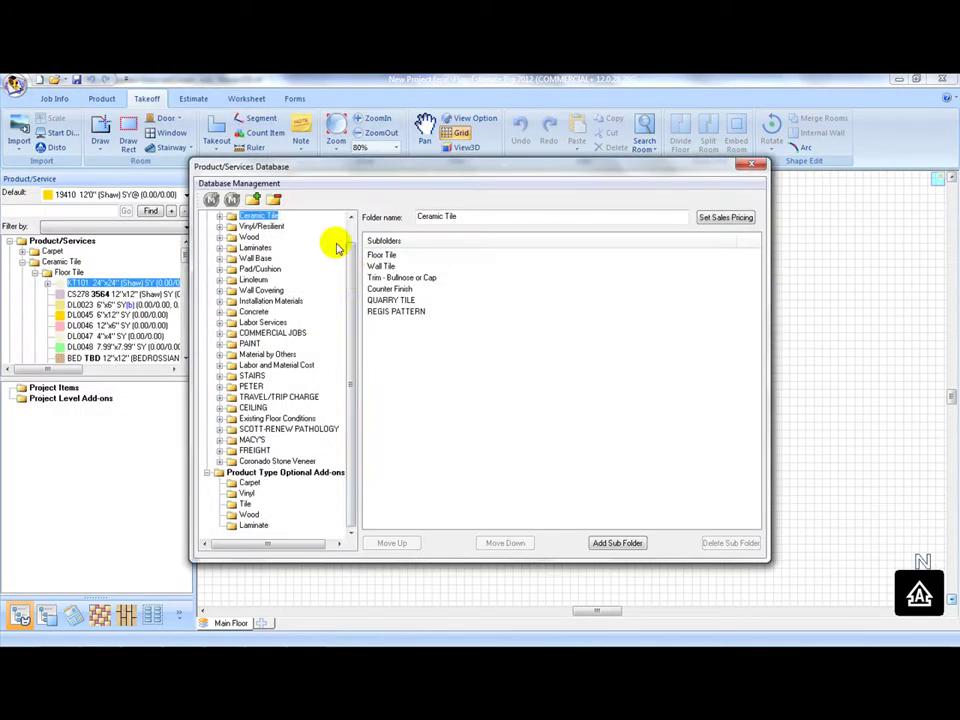
{"action": "scroll", "coordinate": [353, 272], "scroll_direction": "up", "scroll_amount": 1}
{"action": "double_click", "coordinate": [248, 227]}
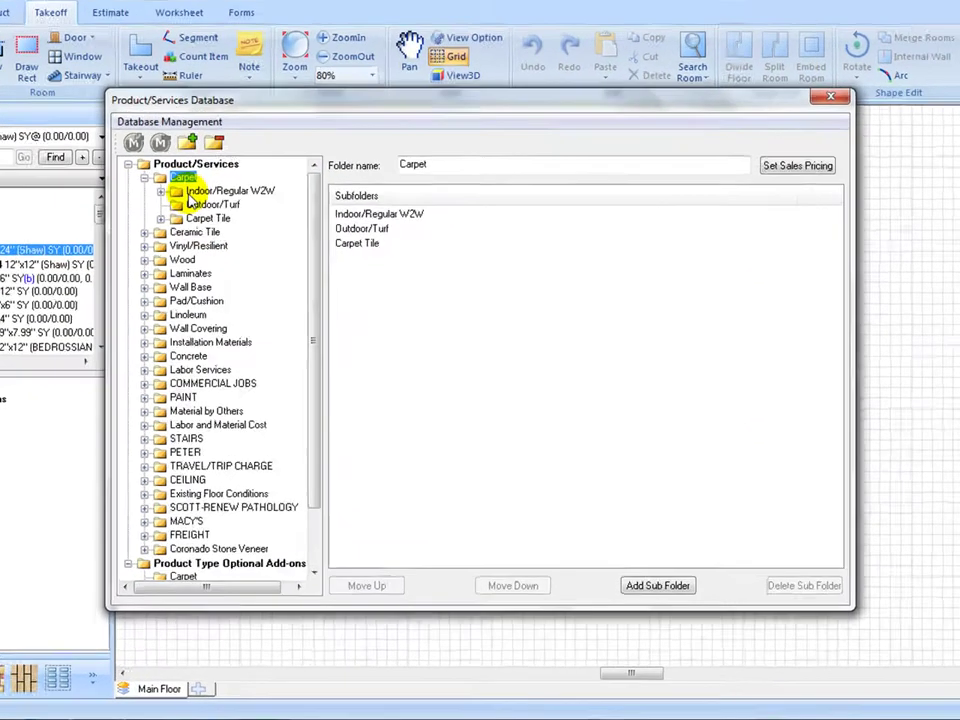
{"action": "double_click", "coordinate": [254, 239]}
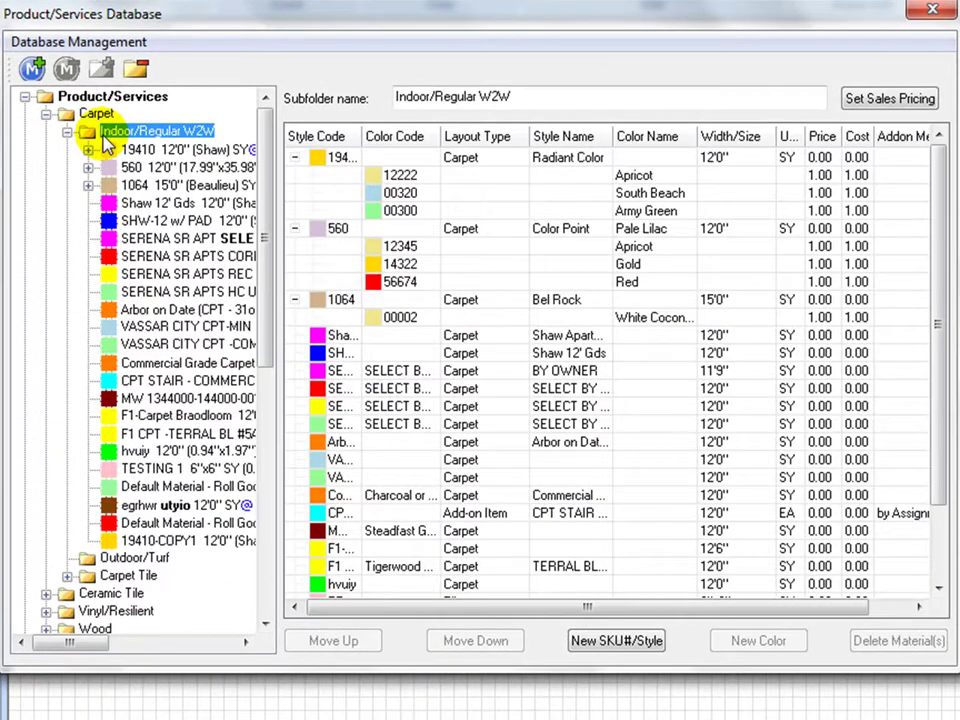
{"action": "left_click", "coordinate": [601, 652]}
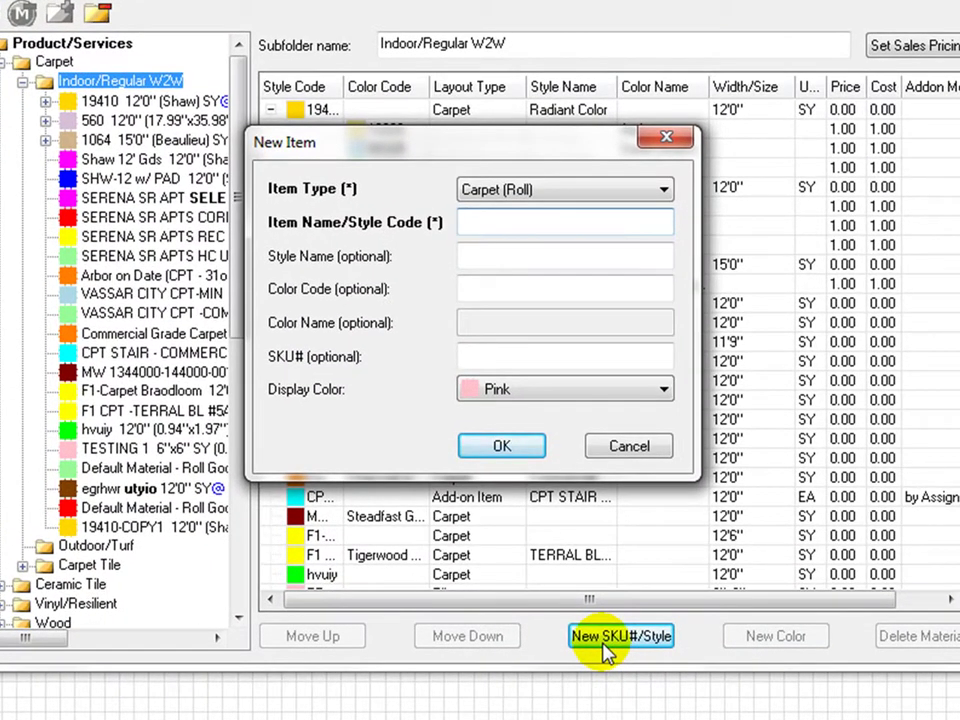
Step: Create a Carpet (Roll) item with style code carpet_101 and Cyan display colour
{"action": "left_click", "coordinate": [655, 190]}
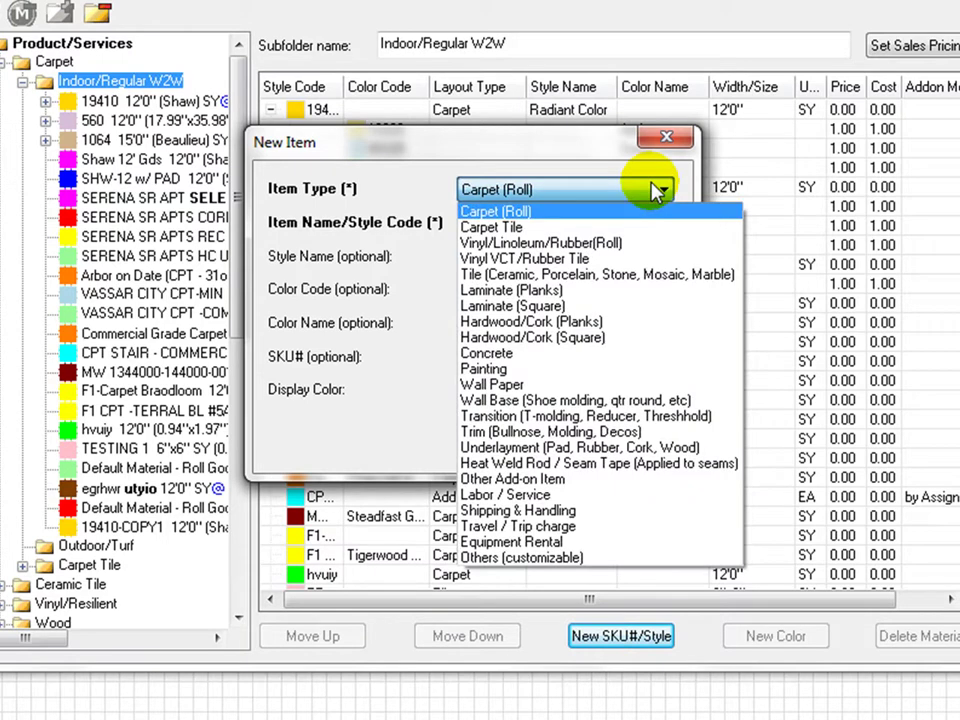
{"action": "left_click", "coordinate": [655, 190]}
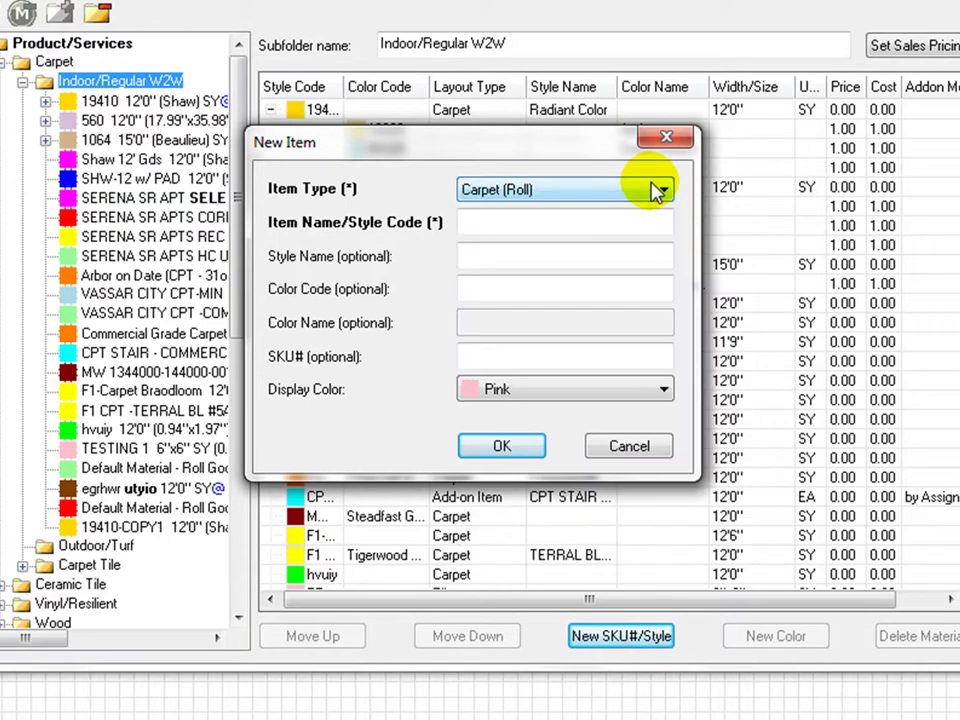
{"action": "left_click", "coordinate": [514, 227]}
{"action": "type", "text": "c"}
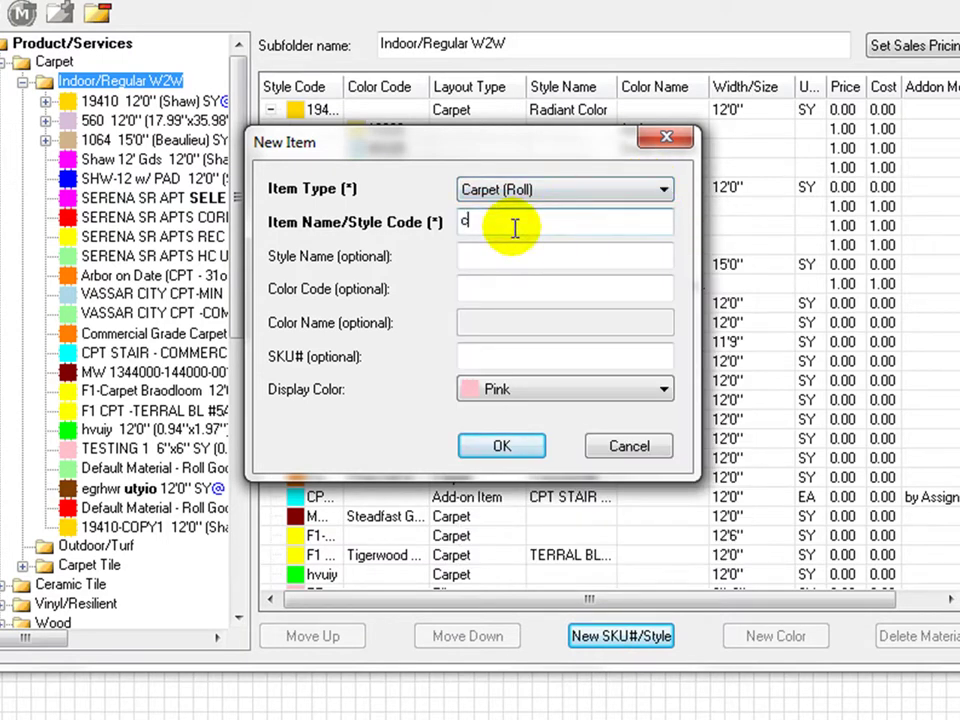
{"action": "type", "text": "arpet"}
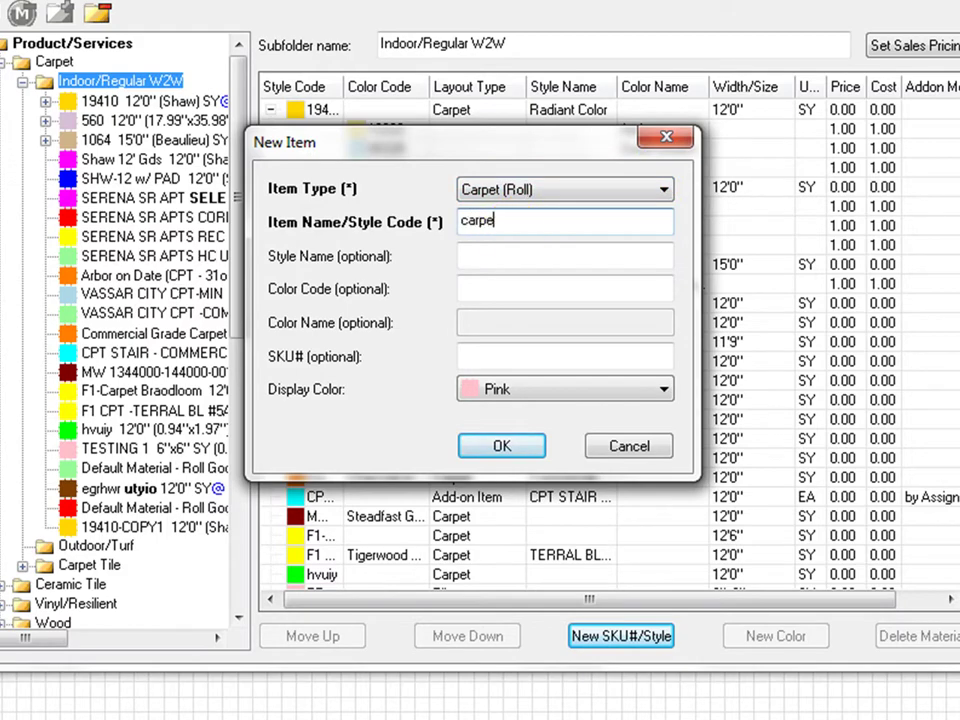
{"action": "type", "text": "_101"}
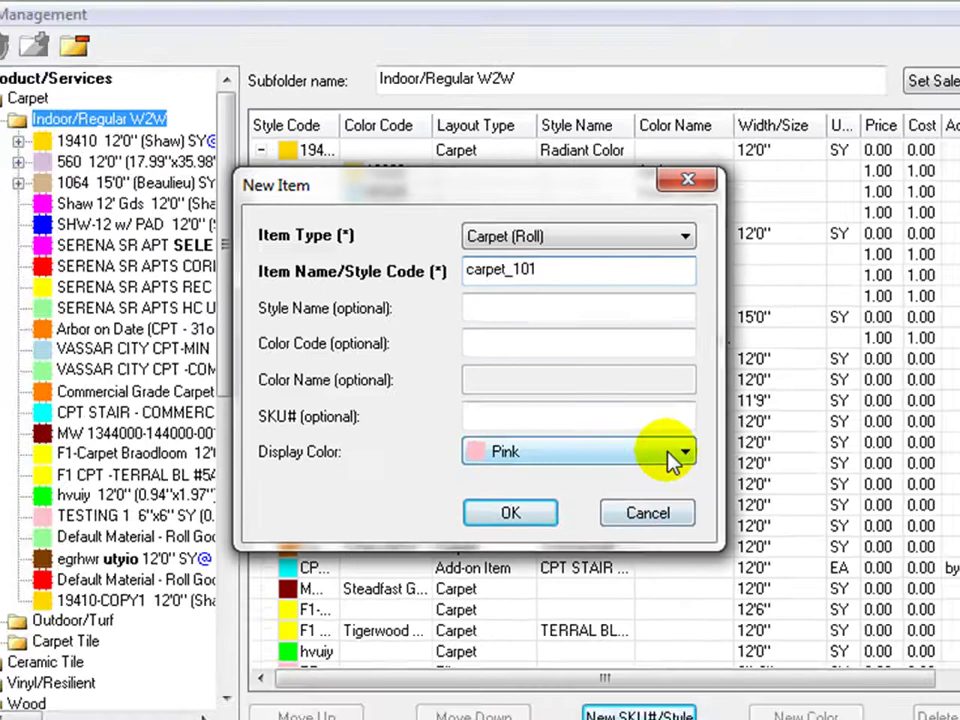
{"action": "left_click", "coordinate": [680, 465]}
{"action": "left_click", "coordinate": [537, 494]}
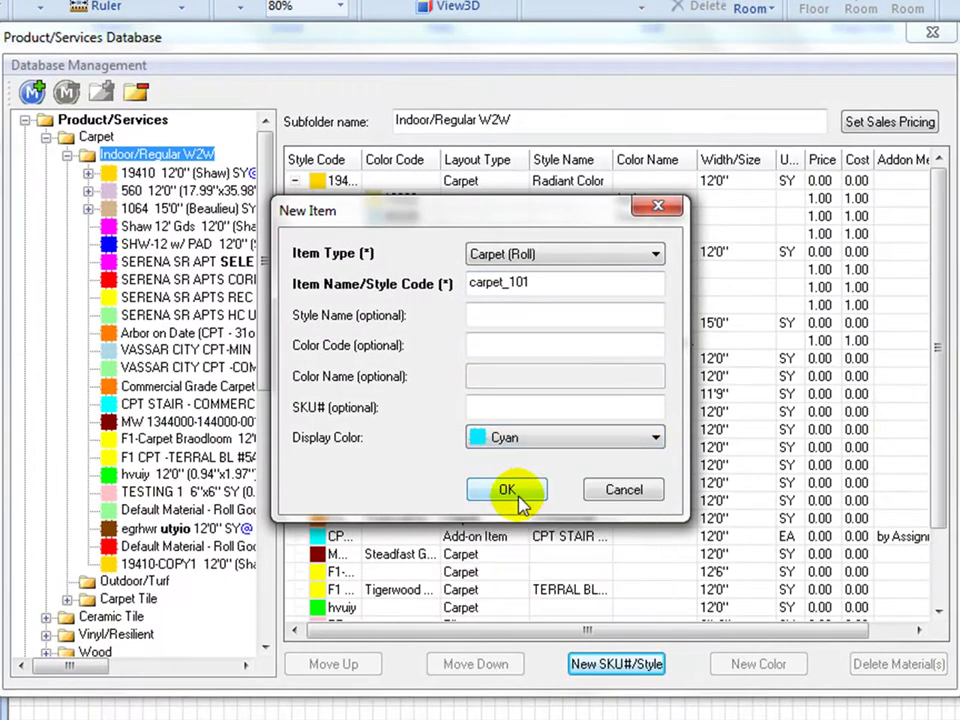
{"action": "left_click", "coordinate": [512, 492]}
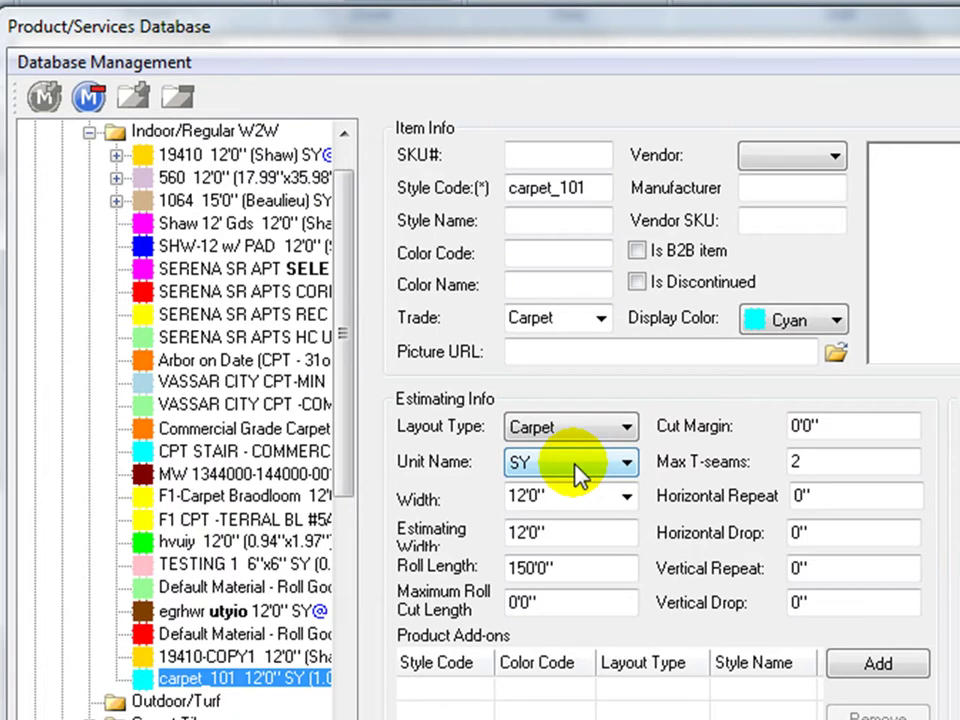
{"action": "left_click", "coordinate": [628, 500]}
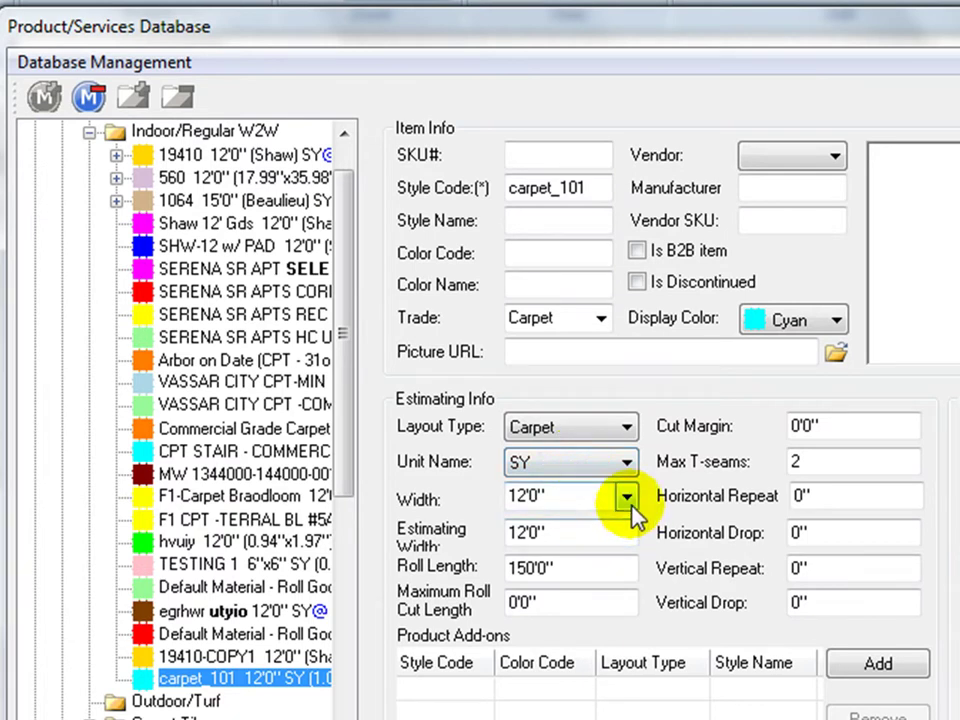
{"action": "left_click", "coordinate": [546, 541]}
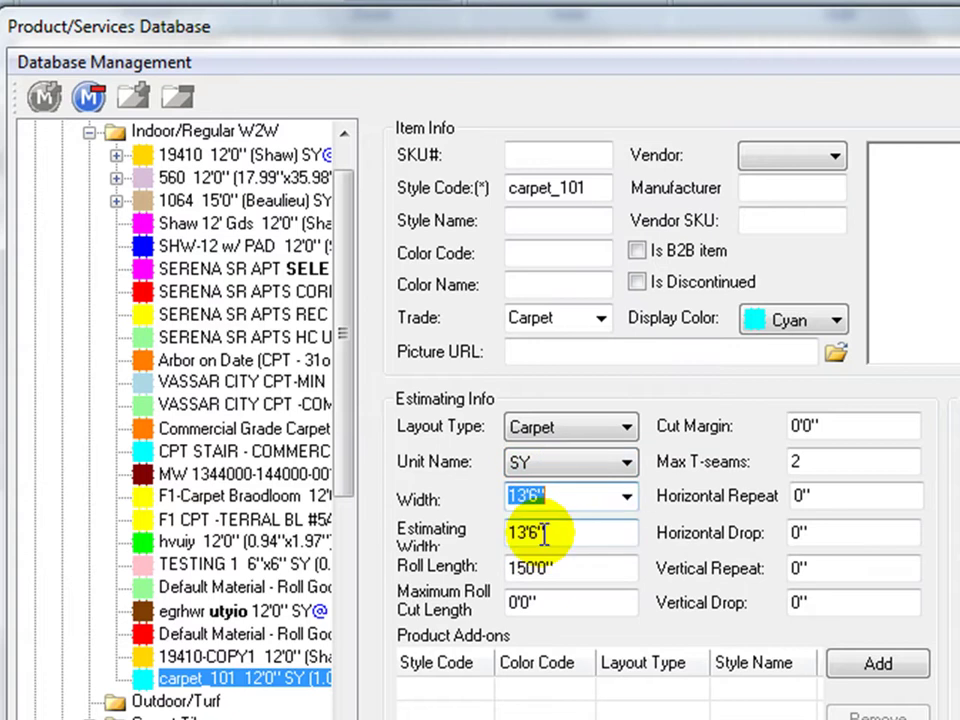
{"action": "left_click", "coordinate": [543, 536]}
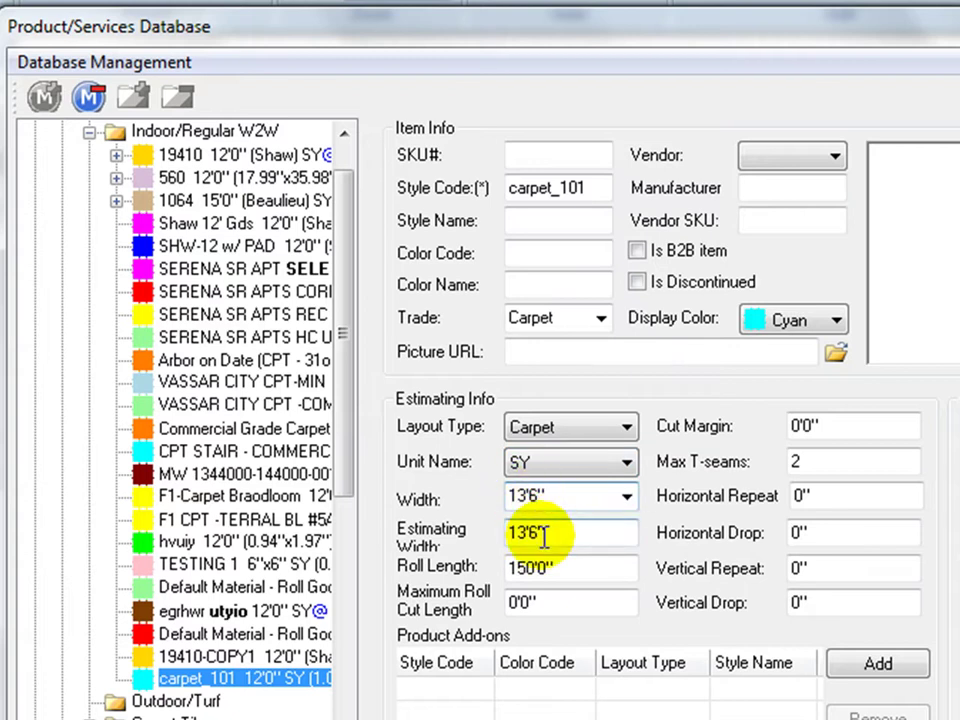
{"action": "type", "text": "12'0\""}
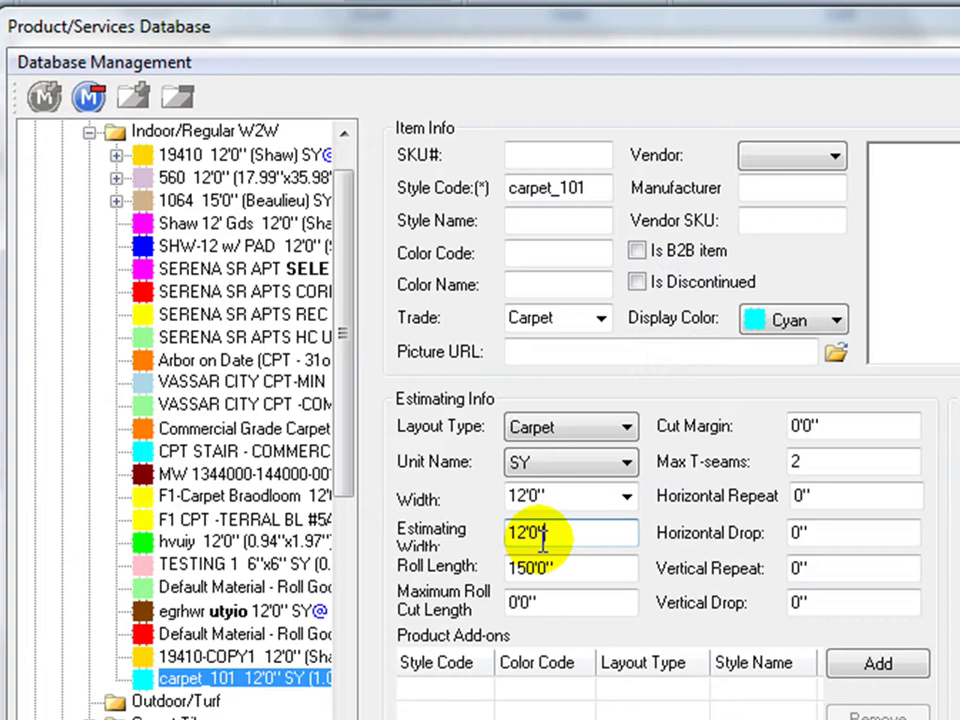
Step: Change carpet_101's Estimating Width from 12'0" to 11'9" and check the roll length fields
{"action": "left_click", "coordinate": [533, 535]}
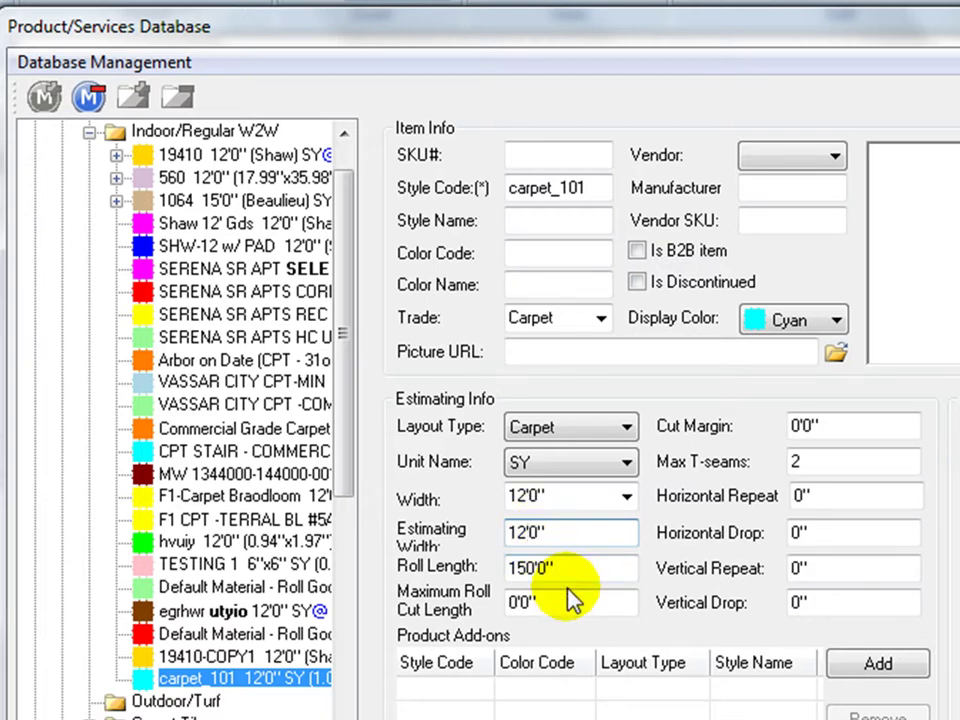
{"action": "key", "text": "BackSpace"}
{"action": "type", "text": "1'"}
{"action": "key", "text": "Delete"}
{"action": "type", "text": "9"}
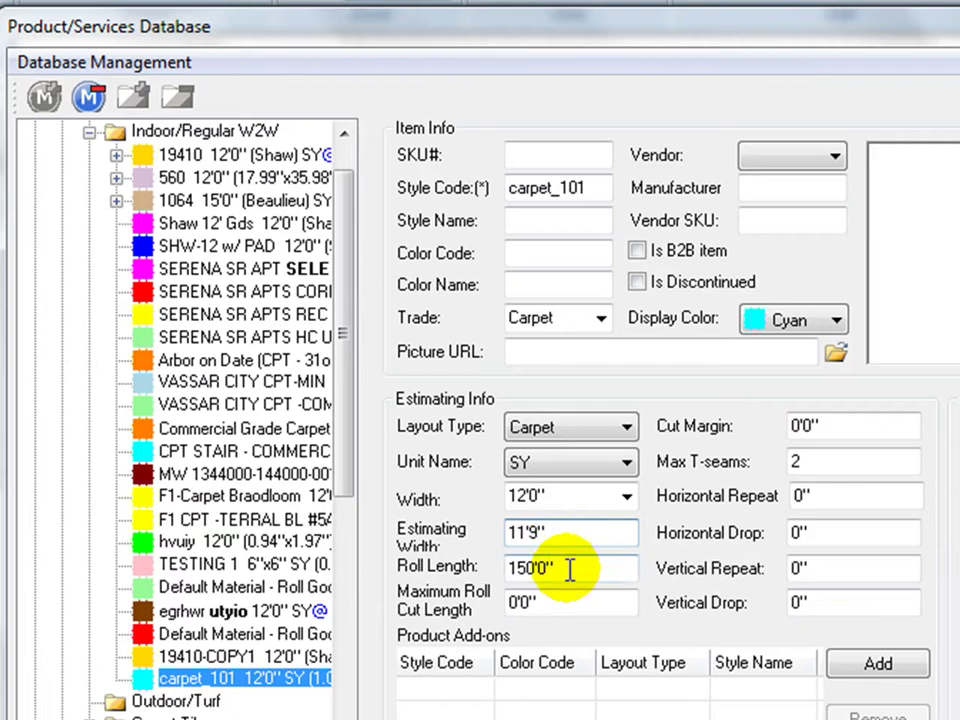
{"action": "left_click", "coordinate": [569, 568]}
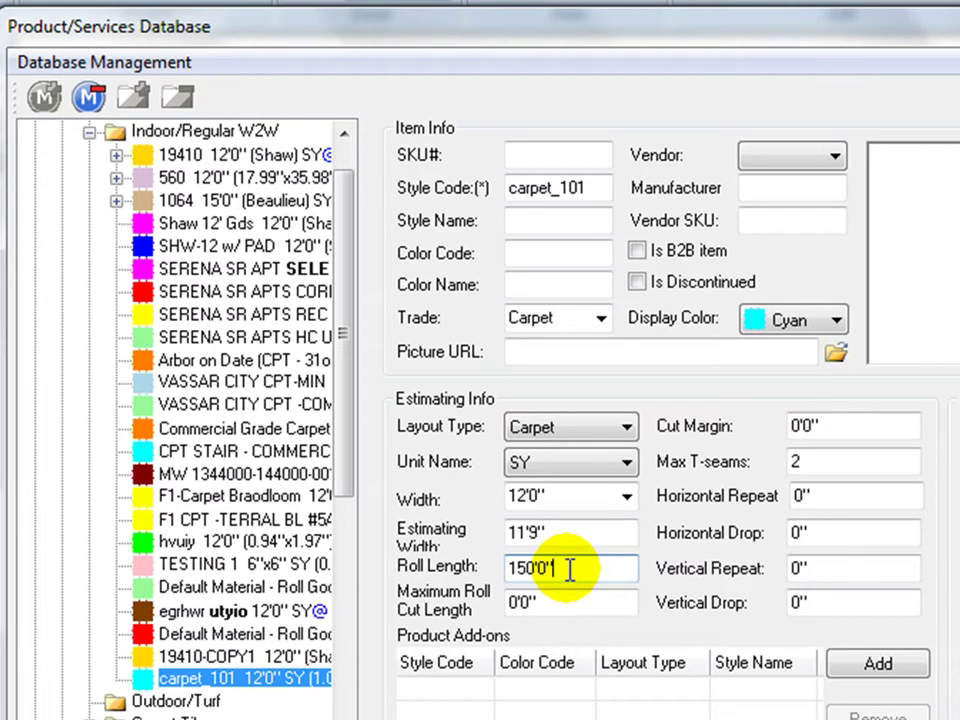
{"action": "left_click", "coordinate": [557, 602]}
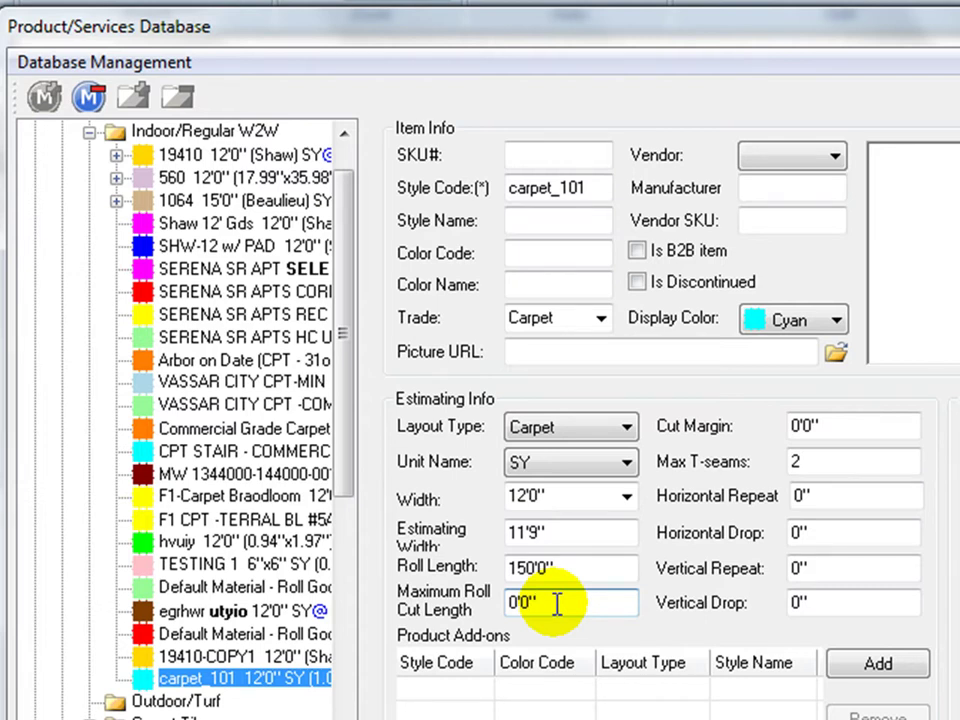
Step: Change carpet_101's Cut Margin to 0'3"
{"action": "left_click", "coordinate": [816, 422]}
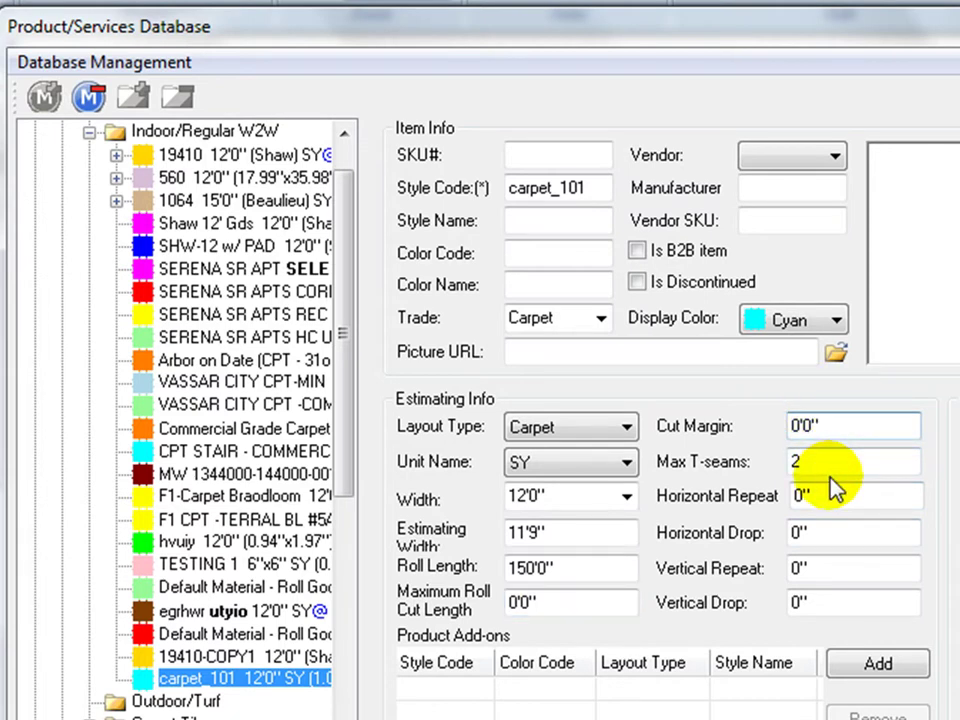
{"action": "key", "text": "BackSpace"}
{"action": "type", "text": "3"}
{"action": "left_click", "coordinate": [816, 462]}
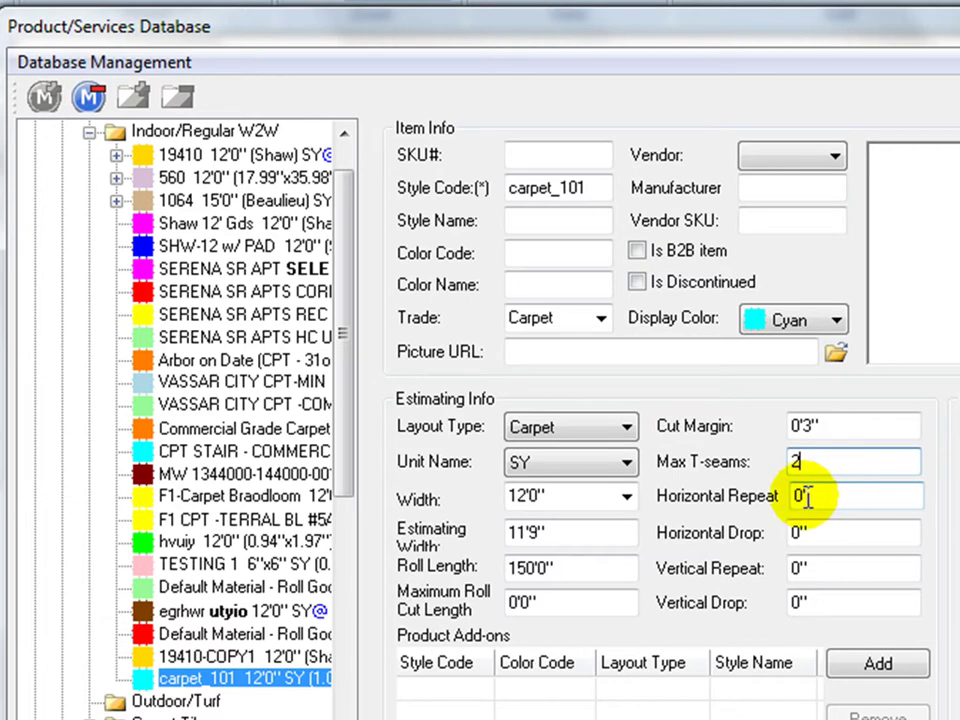
Step: Enter 36" for both Horizontal and Vertical Repeat, then save carpet_101
{"action": "left_click", "coordinate": [817, 494]}
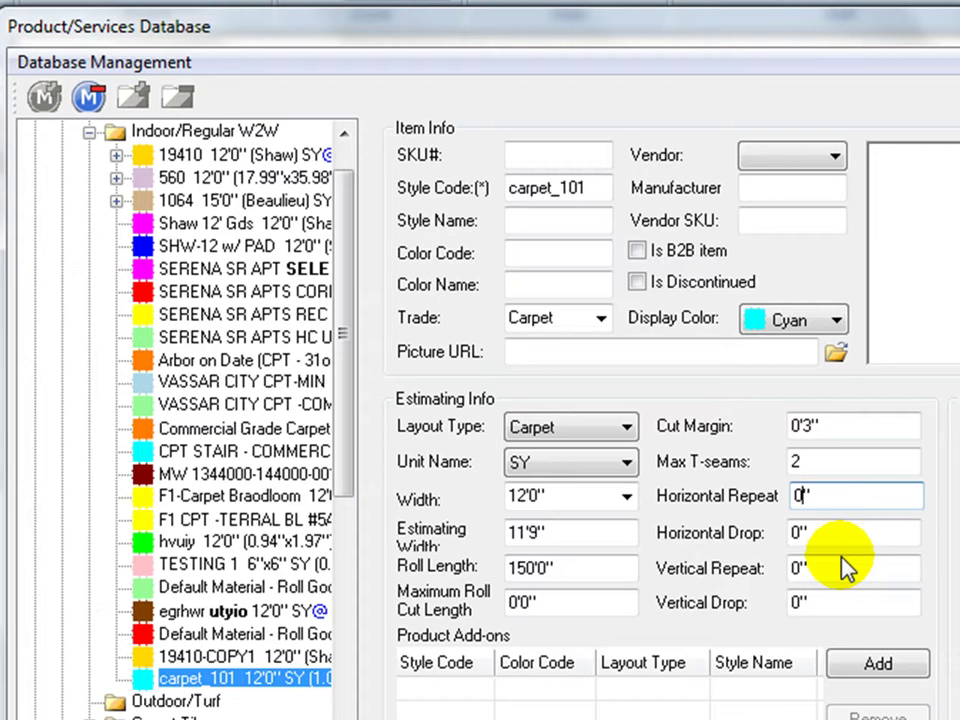
{"action": "key", "text": "BackSpace"}
{"action": "type", "text": "36"}
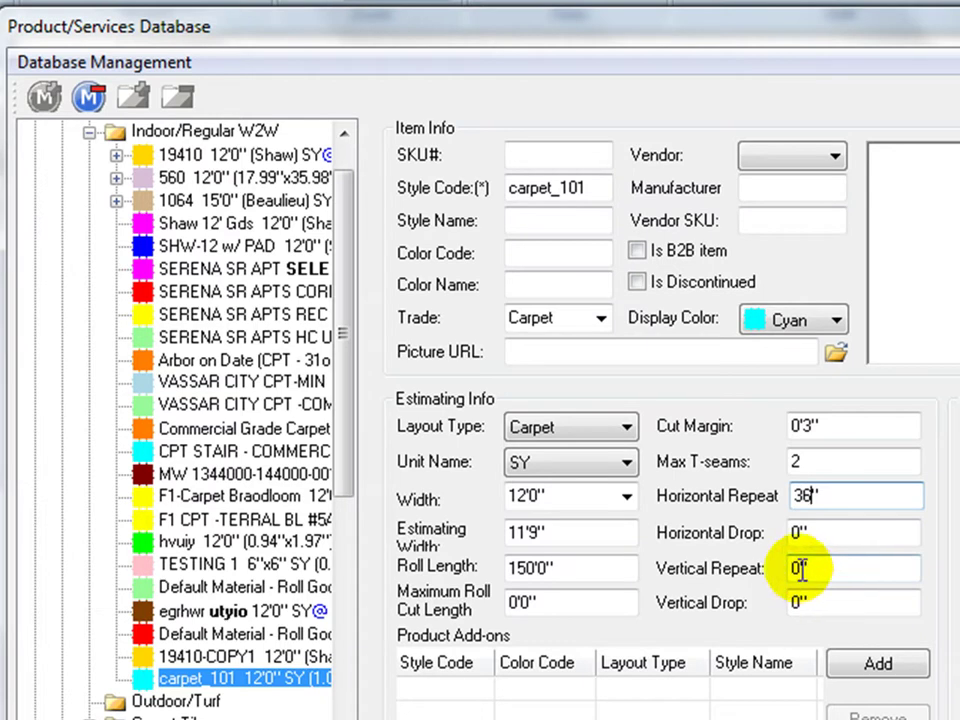
{"action": "left_click", "coordinate": [801, 568]}
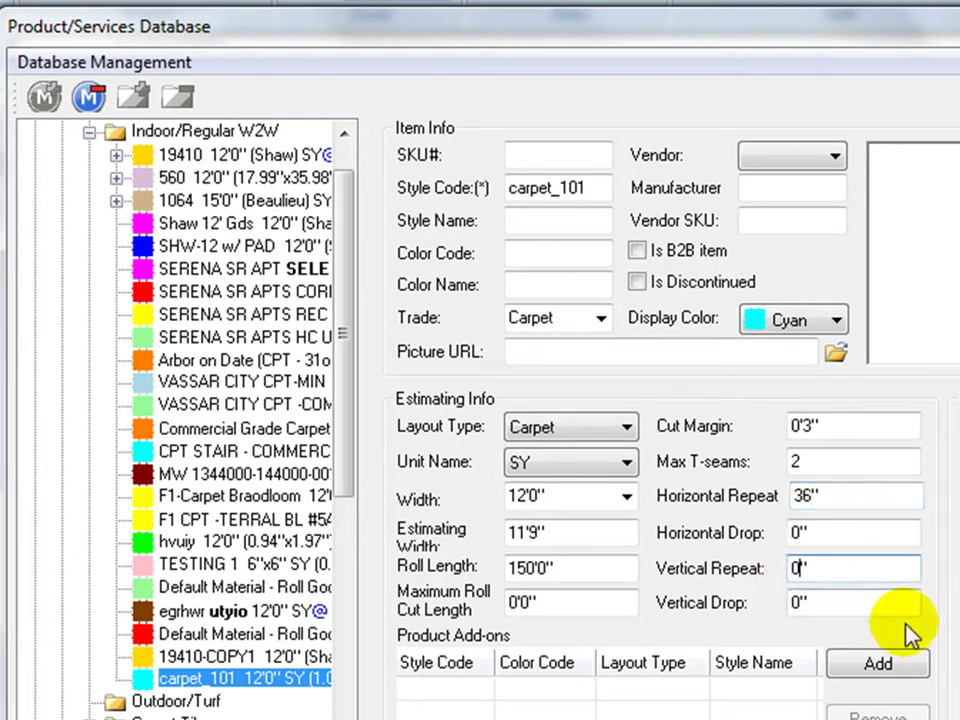
{"action": "key", "text": "BackSpace"}
{"action": "type", "text": "36"}
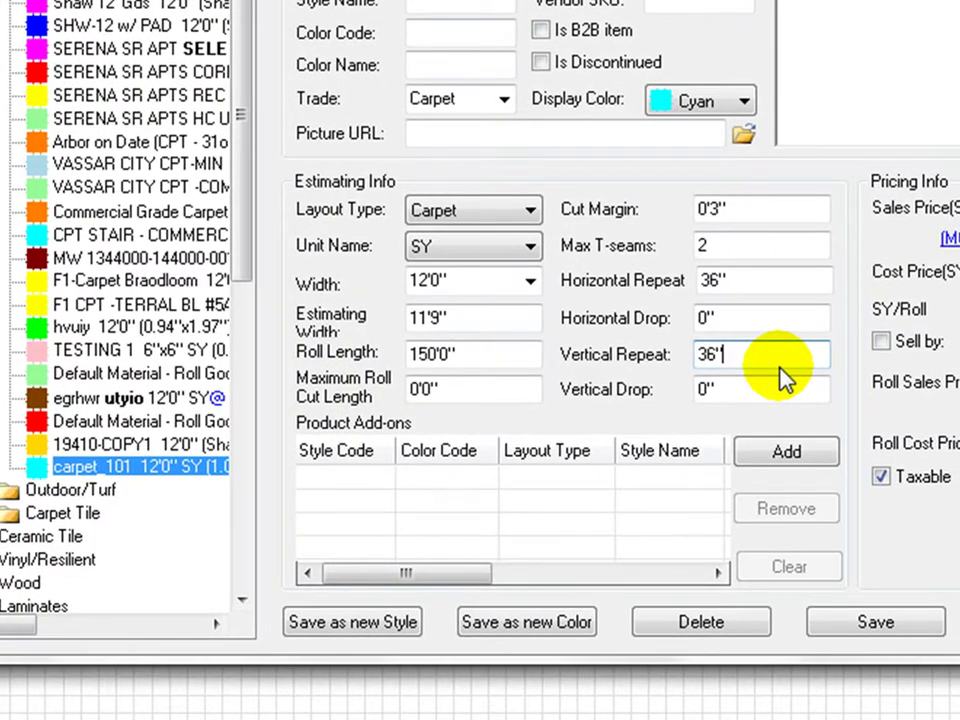
{"action": "left_click", "coordinate": [868, 628]}
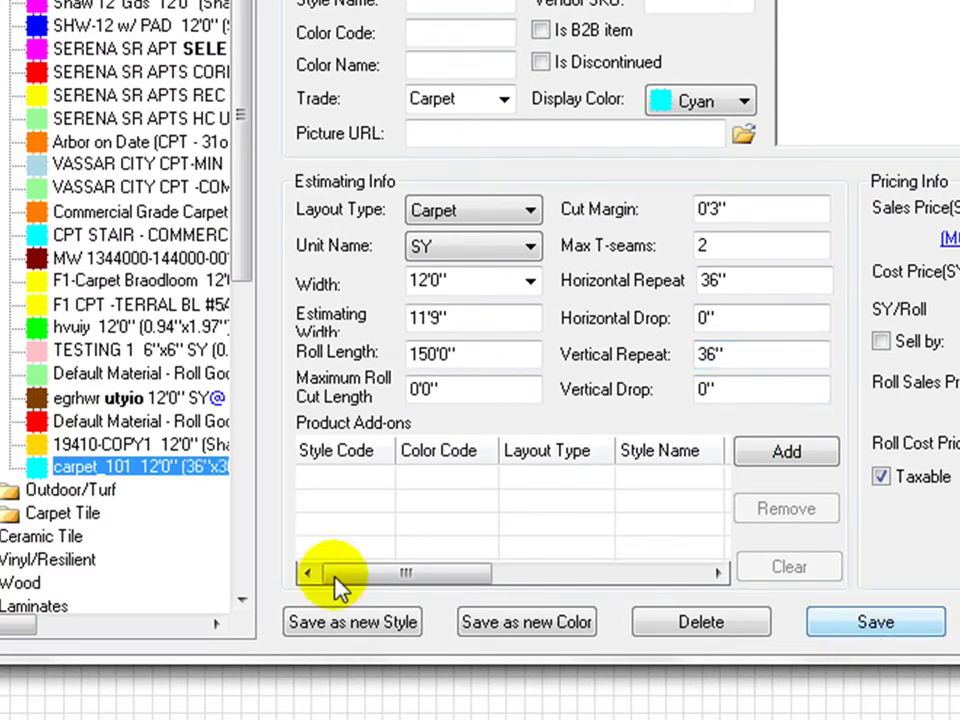